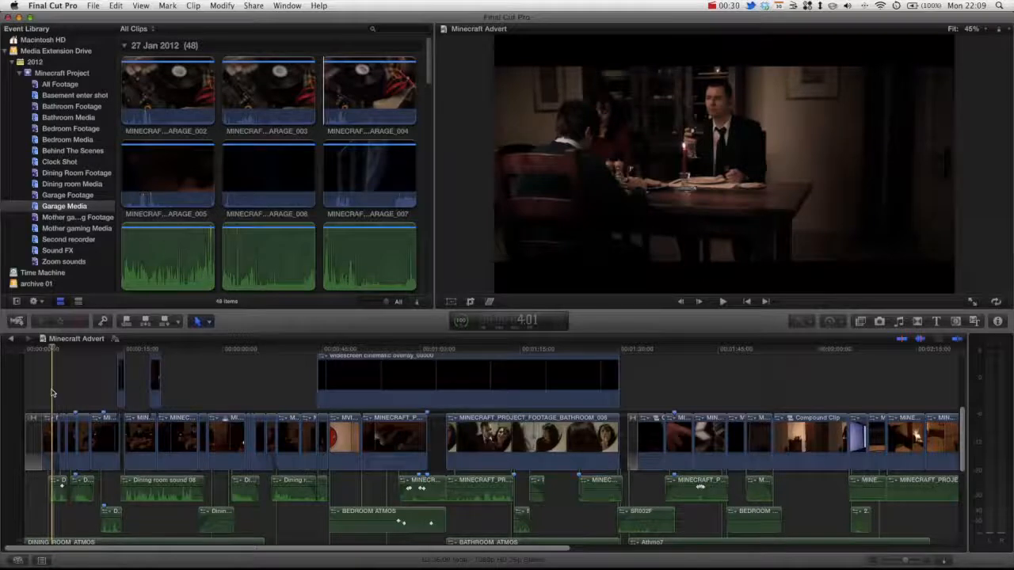
Play the timeline to preview the audio, turning up the playback volume.
{"action": "key", "text": "space"}
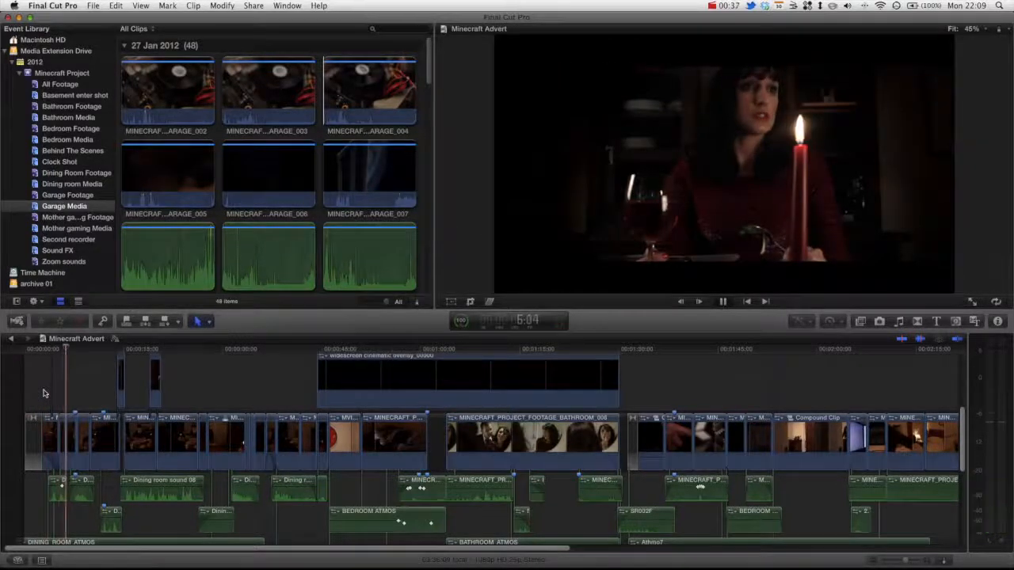
{"action": "key", "text": "XF86AudioRaiseVolume"}
{"action": "key", "text": "space"}
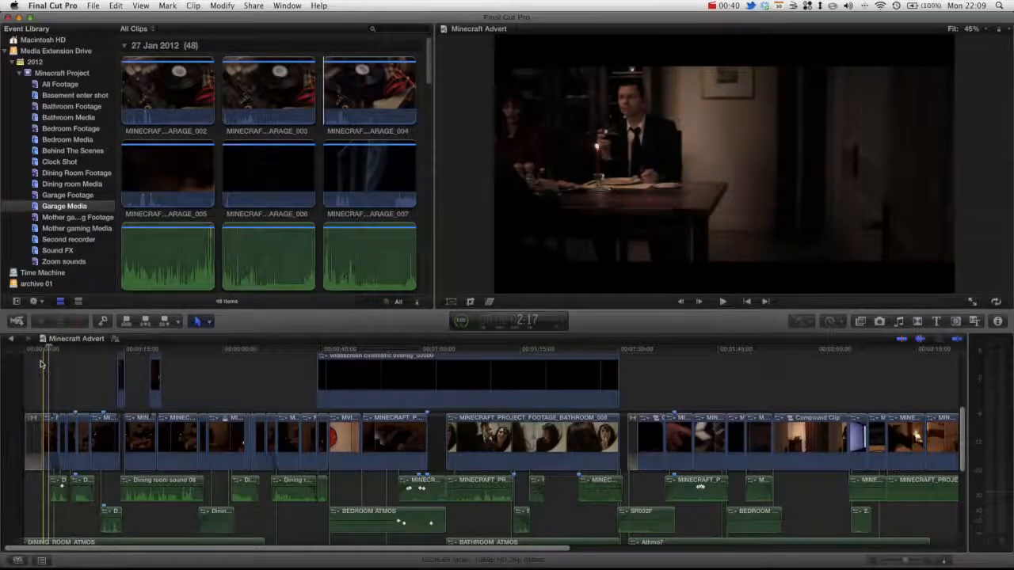
{"action": "key", "text": "space"}
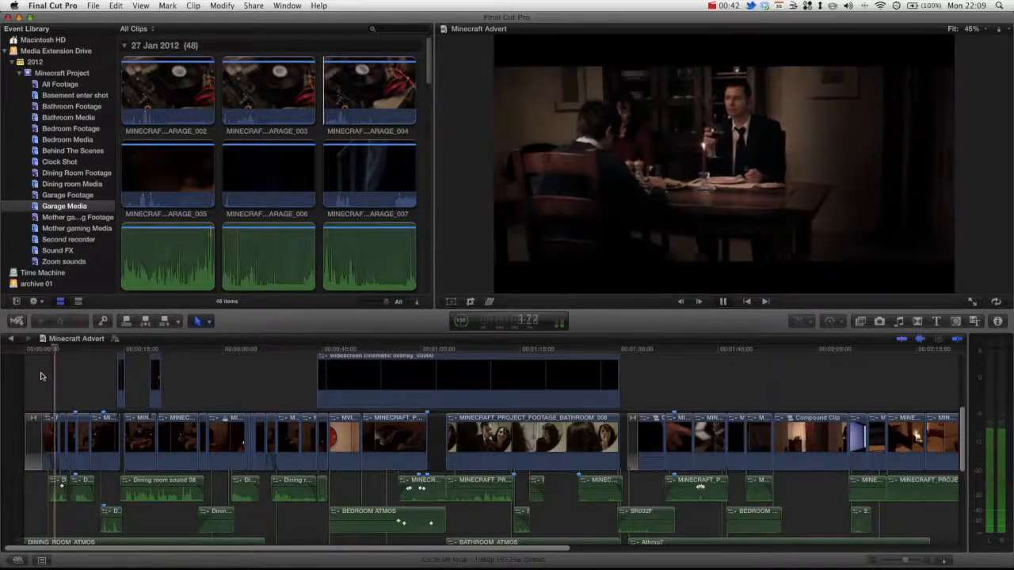
{"action": "key", "text": "space"}
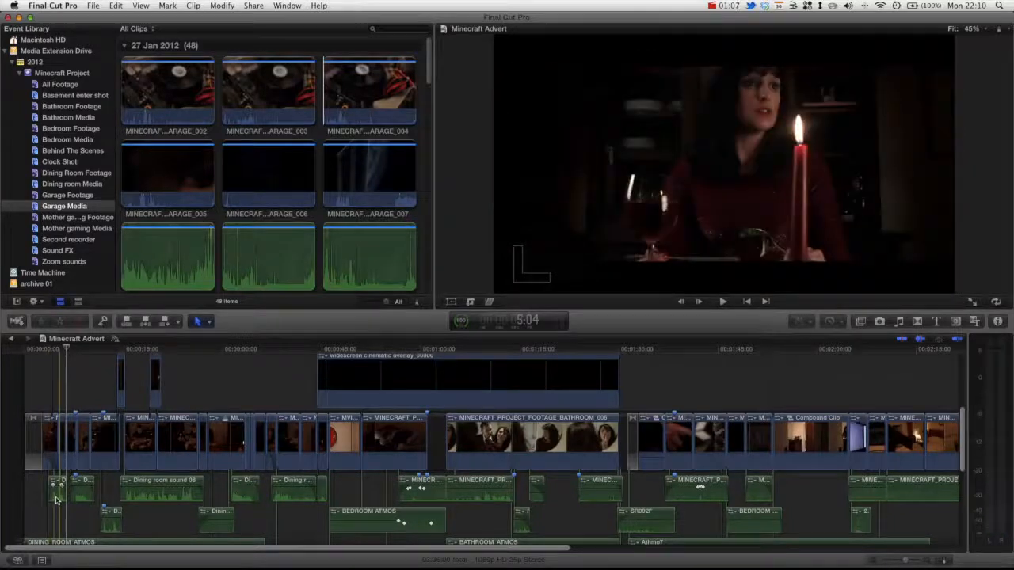
Remove Dining room sound 13's Brightness effect, keeping equalization on Custom.
{"action": "left_click", "coordinate": [55, 494]}
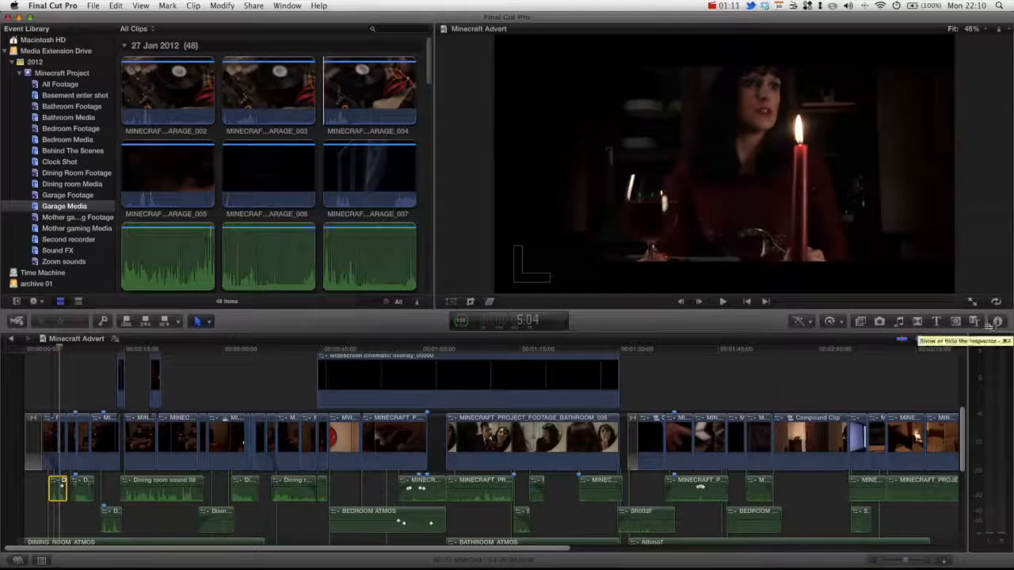
{"action": "left_click", "coordinate": [997, 323]}
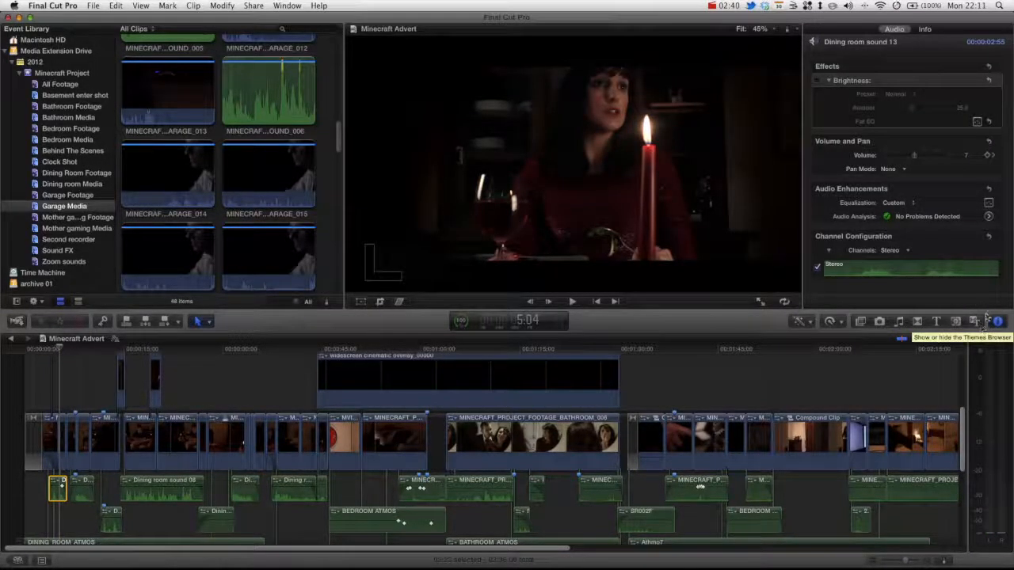
{"action": "left_click", "coordinate": [851, 198]}
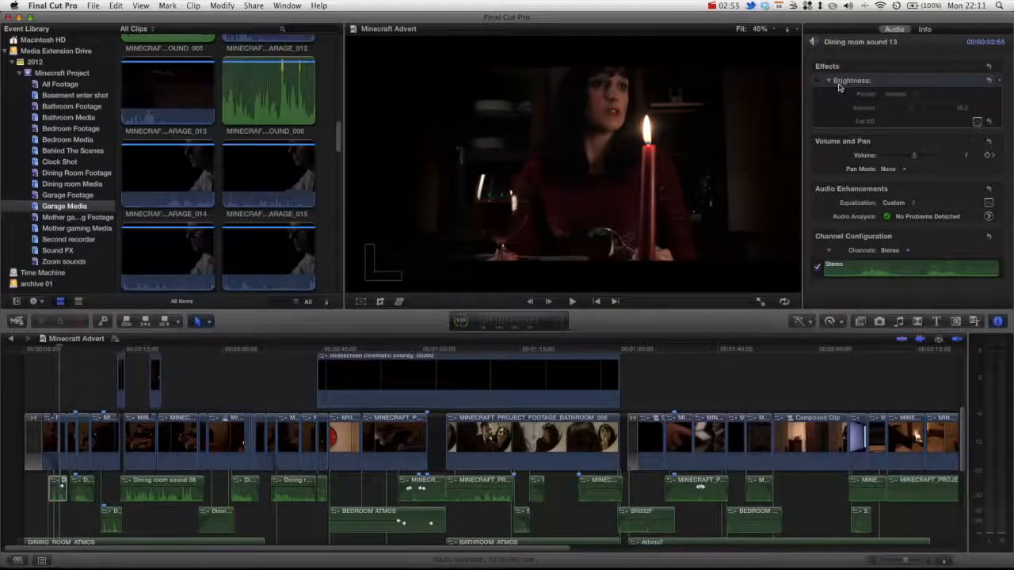
{"action": "key", "text": "Delete"}
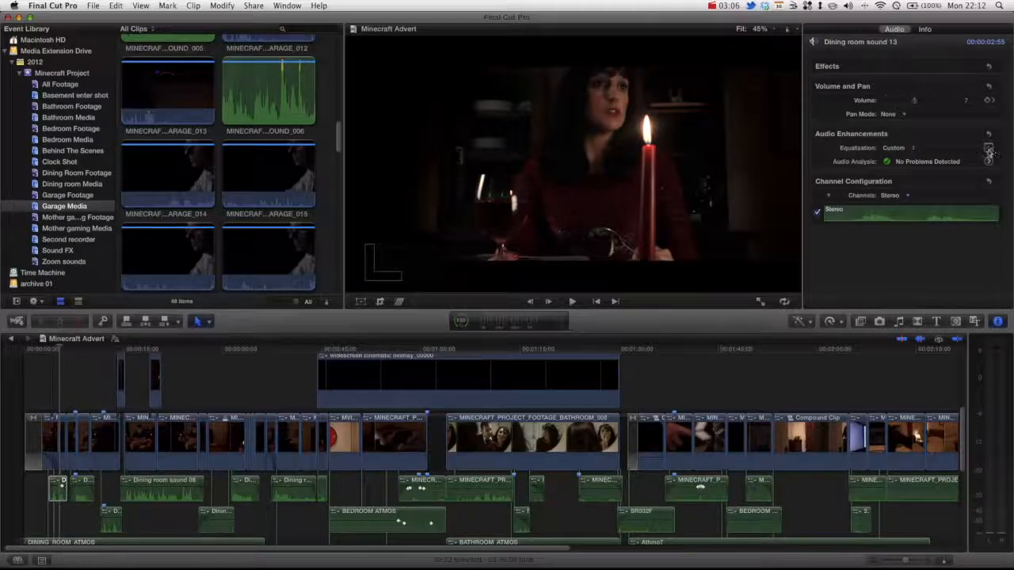
{"action": "left_click", "coordinate": [894, 148]}
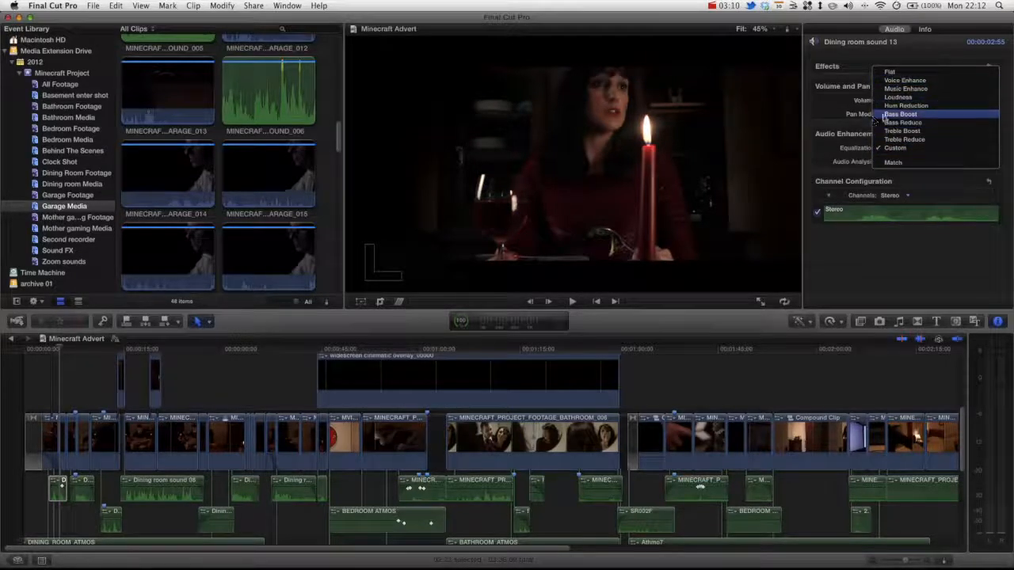
{"action": "left_click", "coordinate": [838, 155]}
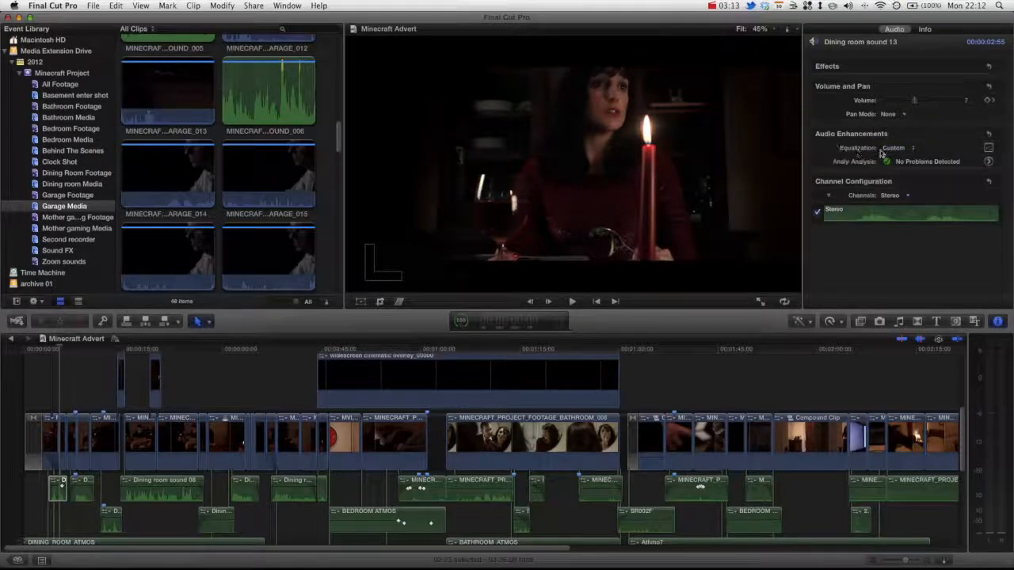
Open the Graphic Equalizer, cut 32 Hz to about -18 dB and boost 16 kHz to 5.37 dB.
{"action": "left_click", "coordinate": [987, 151]}
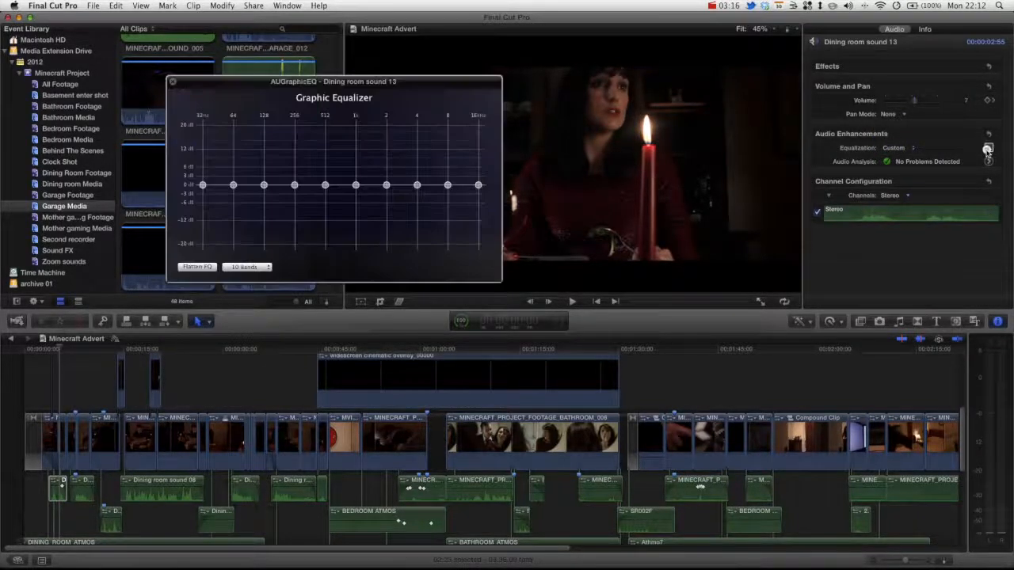
{"action": "left_click_drag", "start_coordinate": [318, 82], "coordinate": [394, 102]}
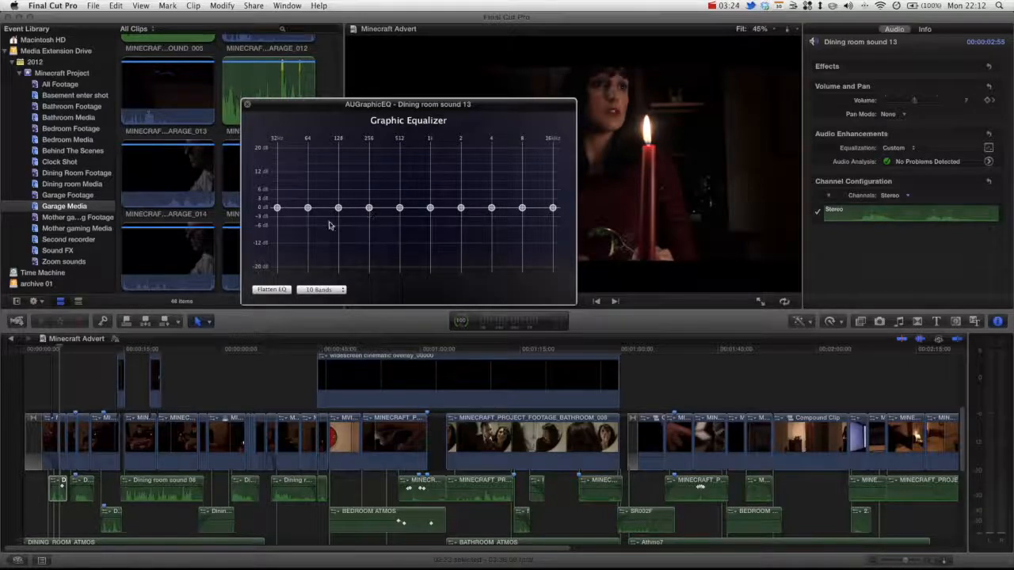
{"action": "left_click_drag", "start_coordinate": [275, 208], "coordinate": [308, 208]}
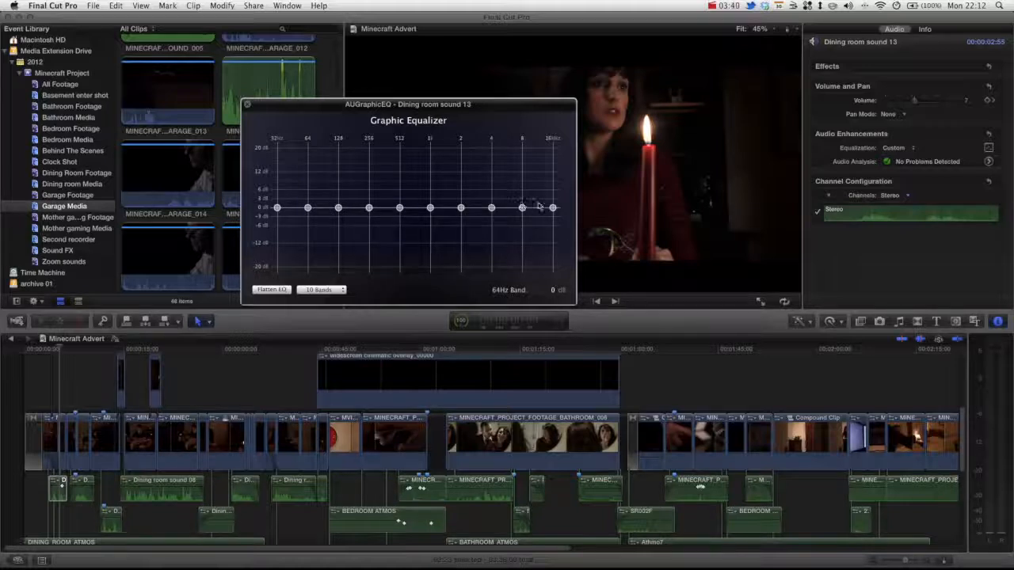
{"action": "left_click_drag", "start_coordinate": [553, 208], "coordinate": [491, 201]}
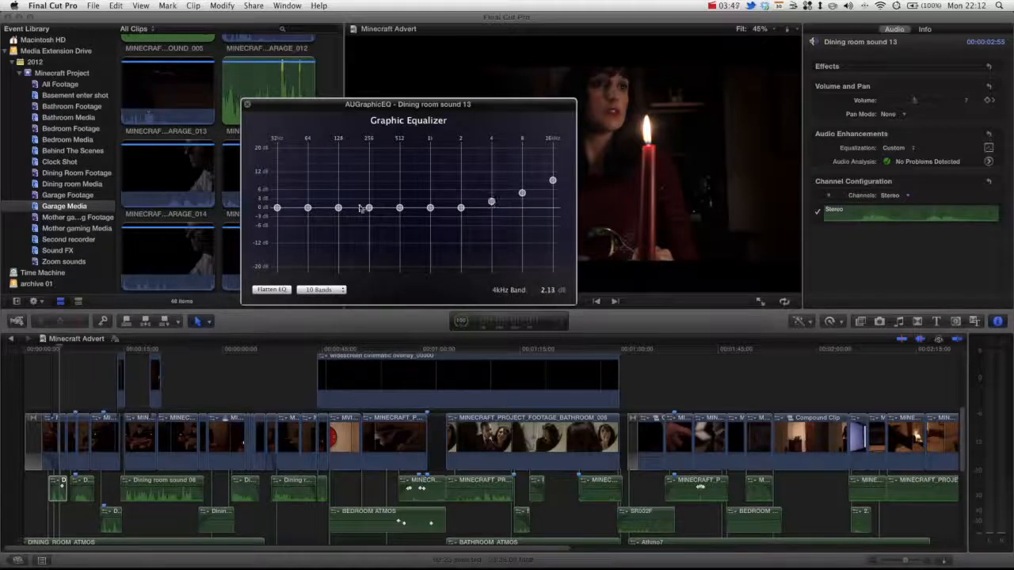
Raise 32 Hz to about 10.7 dB and 64 Hz to 4.62 dB, then switch to 31 bands.
{"action": "left_click_drag", "start_coordinate": [277, 210], "coordinate": [277, 176]}
{"action": "left_click_drag", "start_coordinate": [307, 207], "coordinate": [338, 202]}
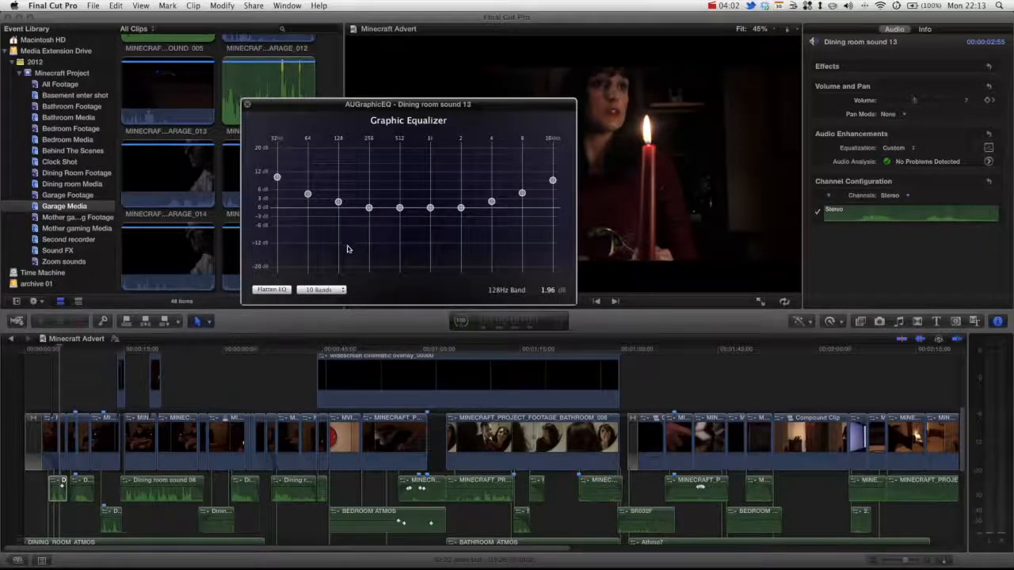
{"action": "left_click", "coordinate": [339, 290]}
{"action": "left_click", "coordinate": [320, 281]}
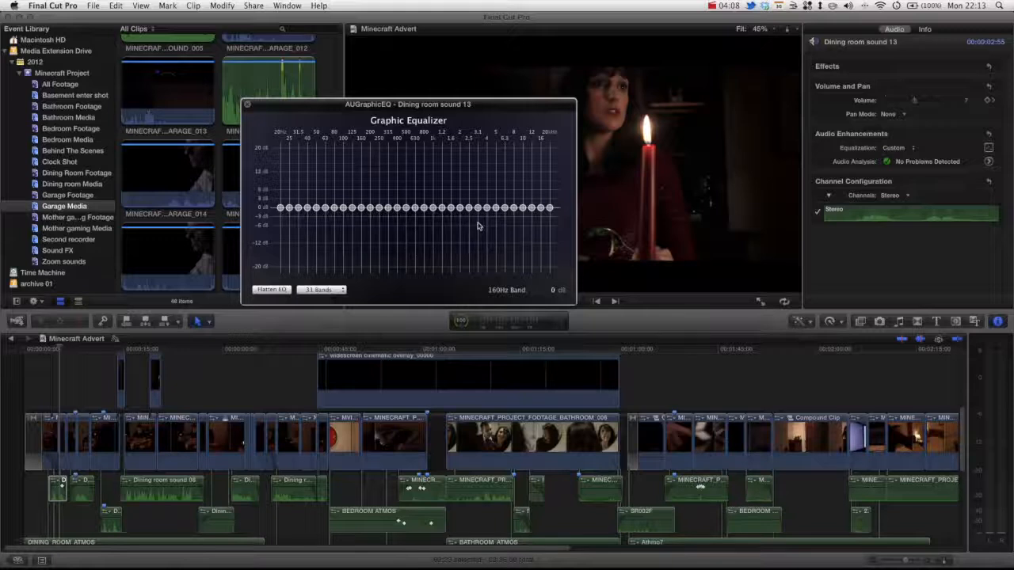
Return the equalizer to 10 bands, boost 16 kHz to about +9 dB plus 32 and 64 Hz, then close it.
{"action": "left_click", "coordinate": [321, 290]}
{"action": "left_click", "coordinate": [323, 298]}
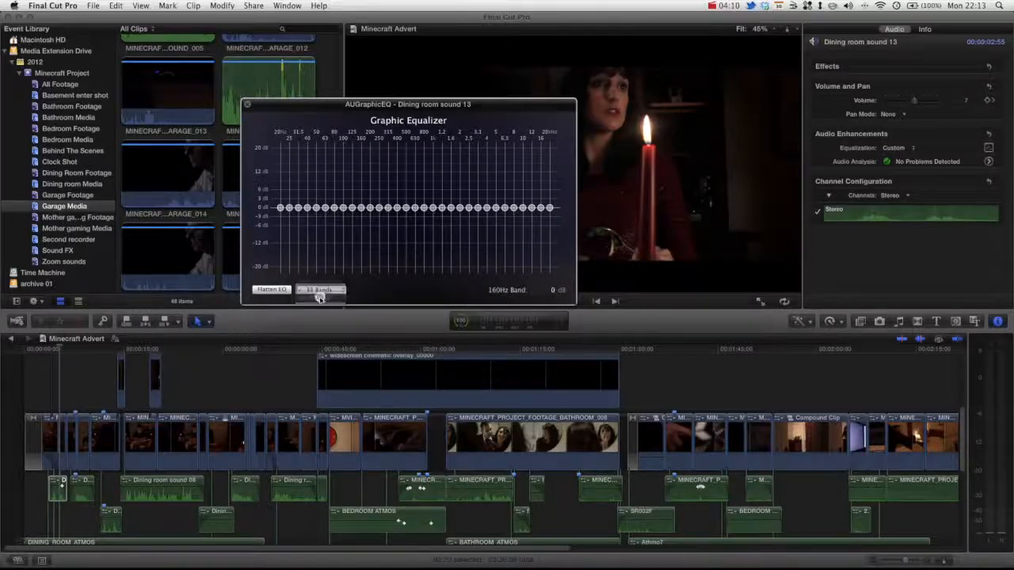
{"action": "left_click_drag", "start_coordinate": [553, 208], "coordinate": [491, 204]}
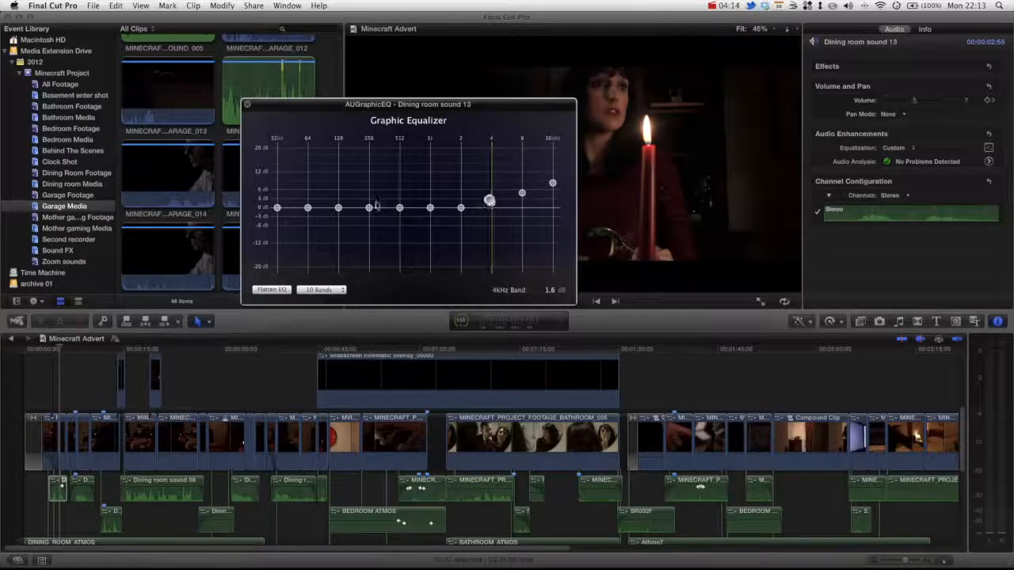
{"action": "left_click_drag", "start_coordinate": [277, 209], "coordinate": [338, 202]}
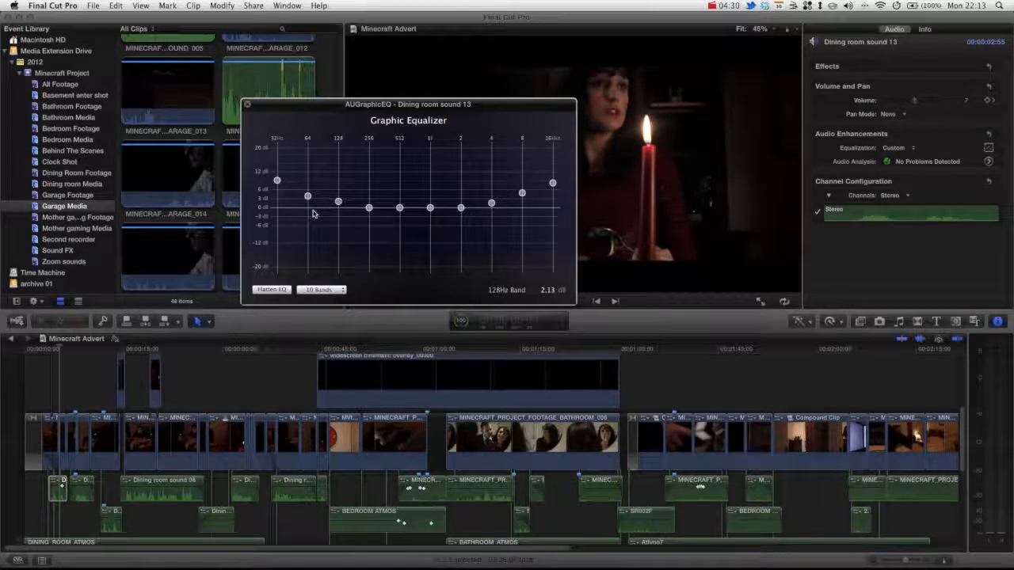
{"action": "left_click", "coordinate": [247, 104]}
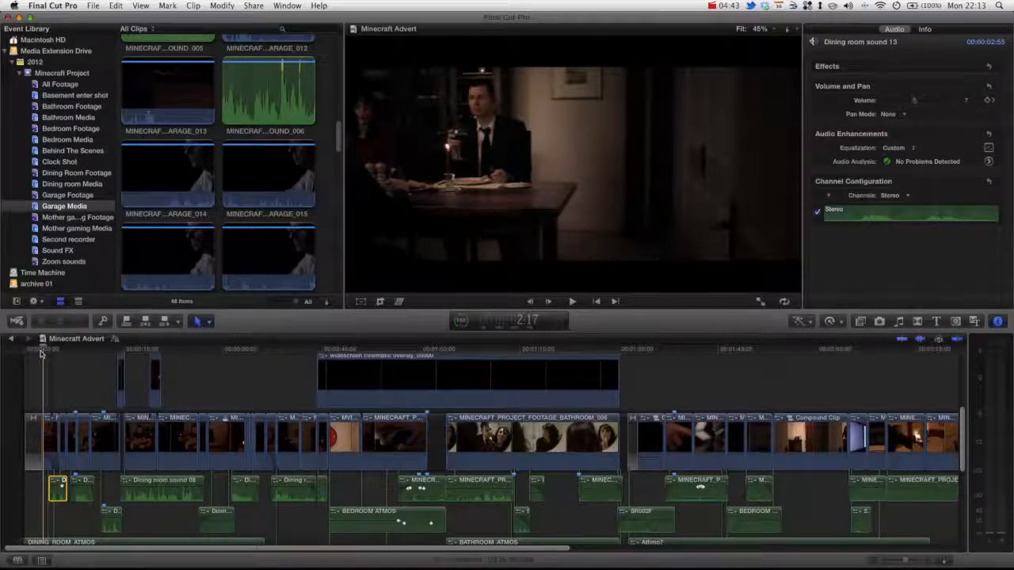
{"action": "key", "text": "XF86AudioRaiseVolume"}
{"action": "key", "text": "XF86AudioRaiseVolume"}
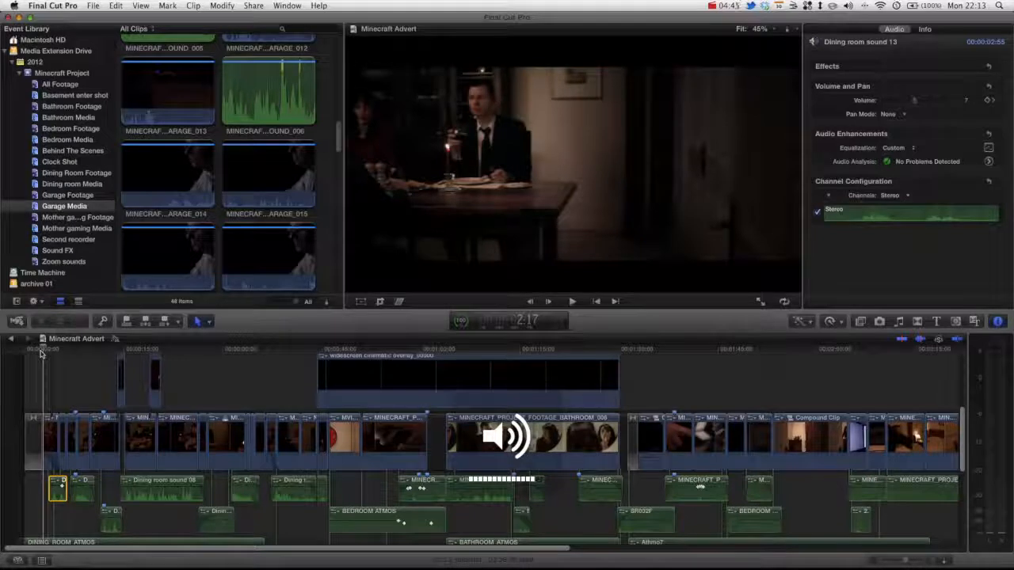
{"action": "key", "text": "space"}
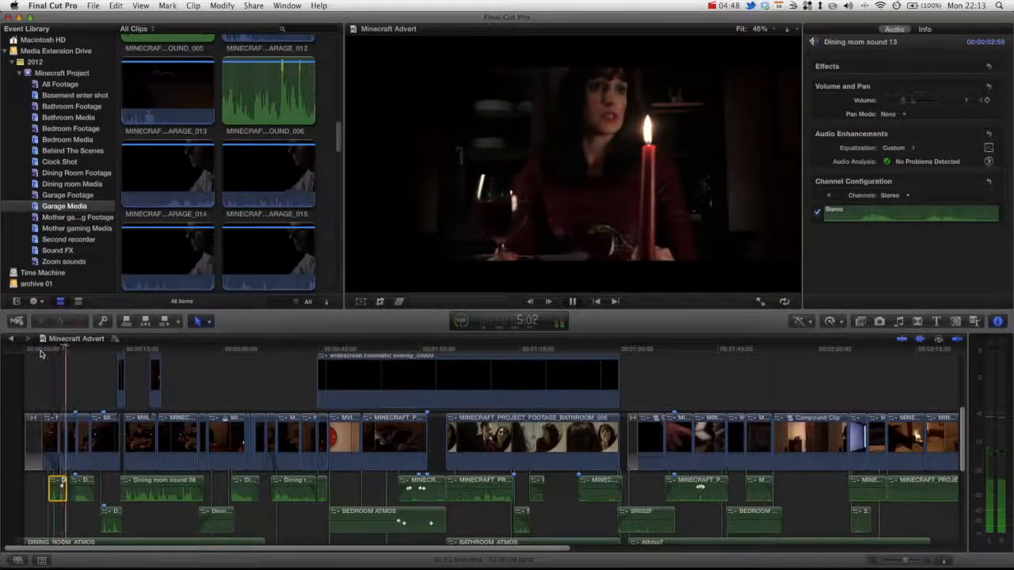
{"action": "key", "text": "space"}
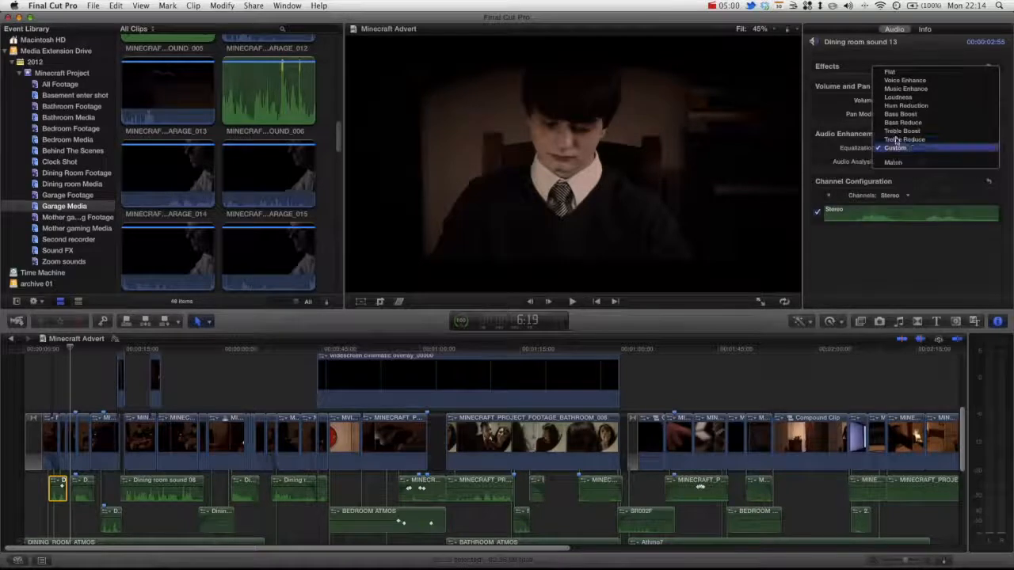
{"action": "left_click", "coordinate": [831, 159]}
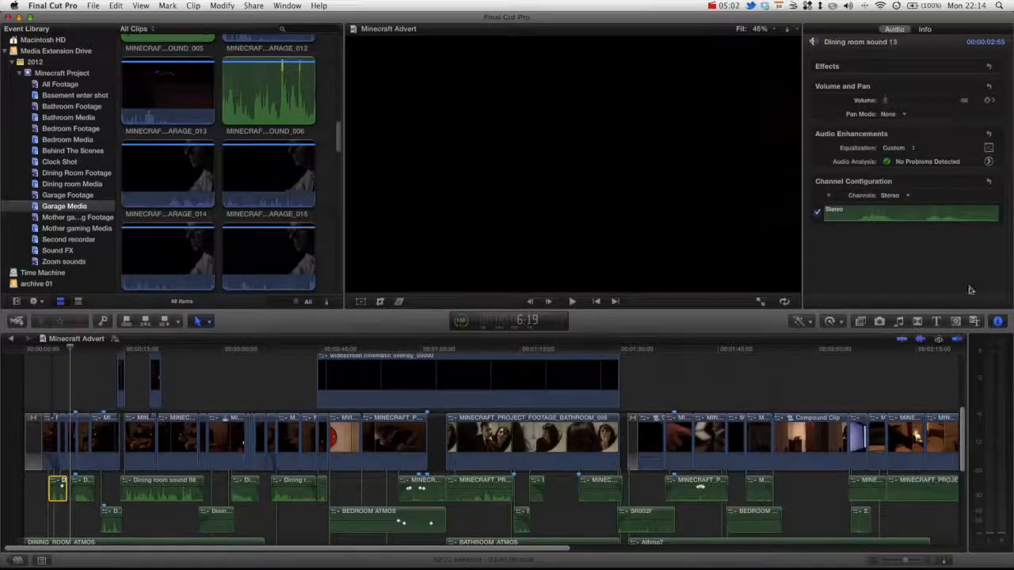
From Audio > All in the Effects browser, drag Brightness onto the Dining room sound 13 clip.
{"action": "left_click", "coordinate": [861, 322]}
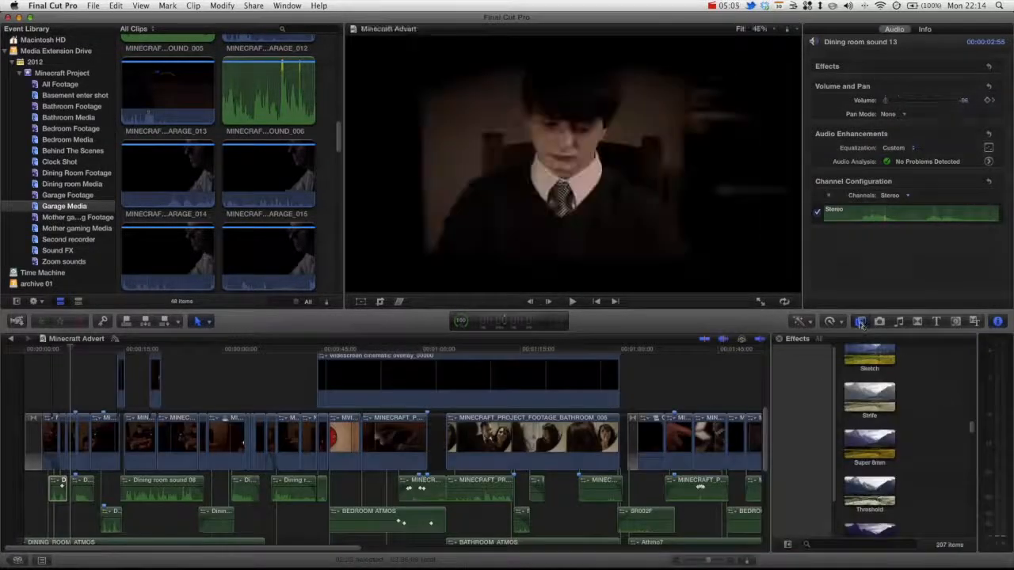
{"action": "scroll", "coordinate": [862, 386], "scroll_direction": "up", "scroll_amount": 20}
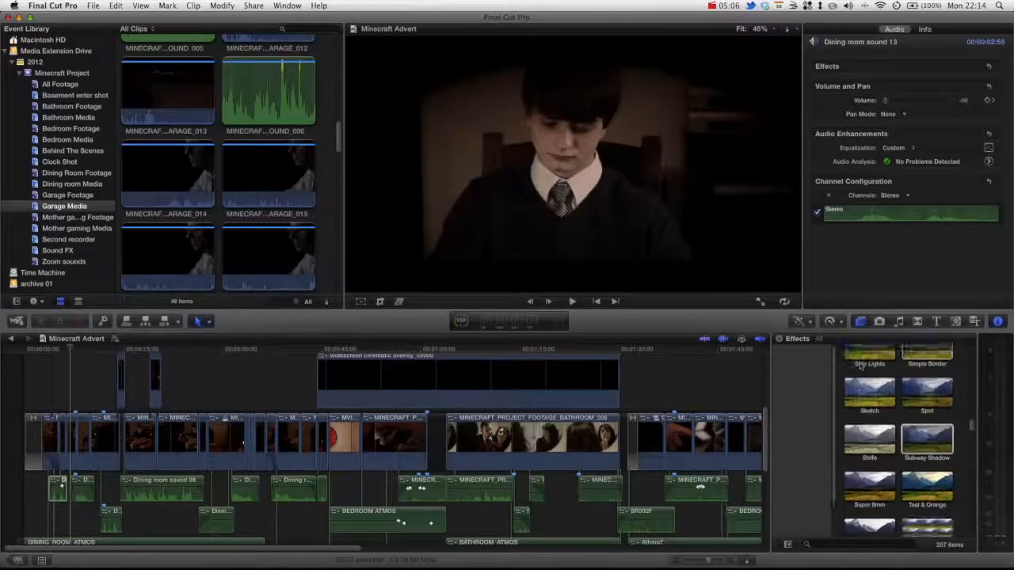
{"action": "scroll", "coordinate": [859, 386], "scroll_direction": "up", "scroll_amount": 4}
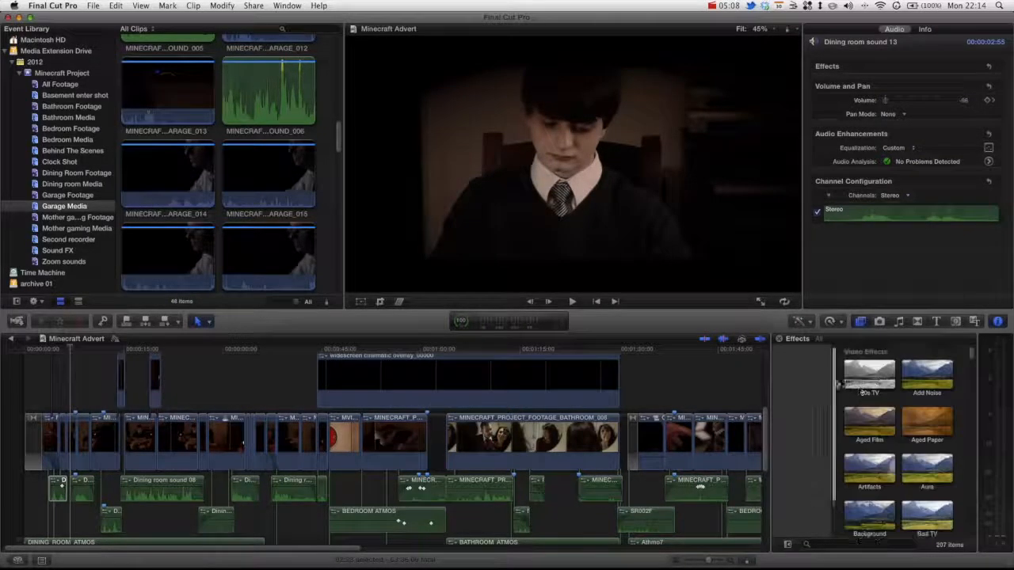
{"action": "left_click_drag", "start_coordinate": [834, 379], "coordinate": [832, 413]}
{"action": "left_click", "coordinate": [784, 448]}
{"action": "scroll", "coordinate": [869, 434], "scroll_direction": "down", "scroll_amount": 10}
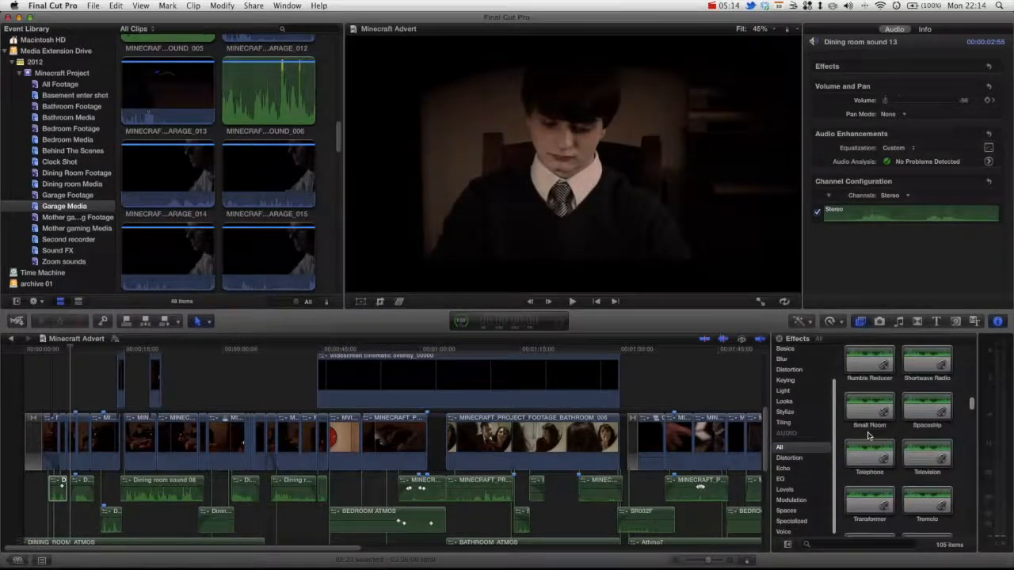
{"action": "scroll", "coordinate": [913, 454], "scroll_direction": "up", "scroll_amount": 10}
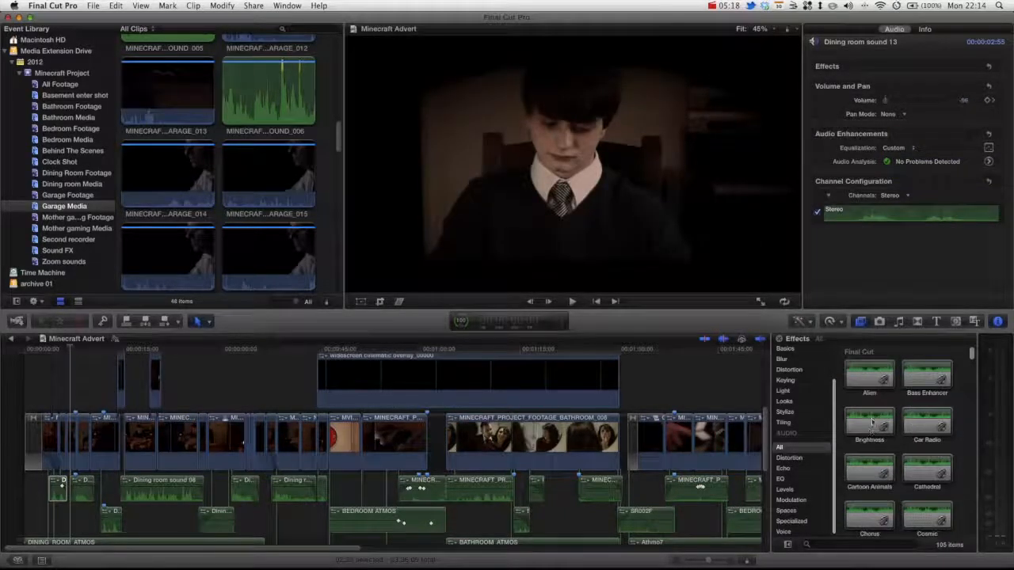
{"action": "left_click_drag", "start_coordinate": [886, 414], "coordinate": [57, 489]}
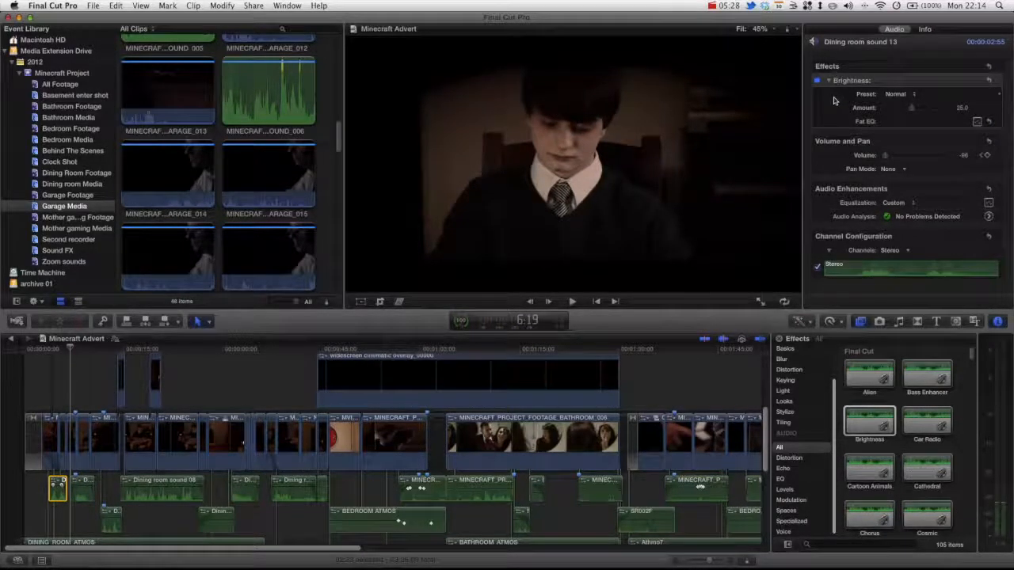
Set the Brightness Fat EQ's top band to about +6.5 dB and close the Fat EQ window.
{"action": "left_click", "coordinate": [978, 124]}
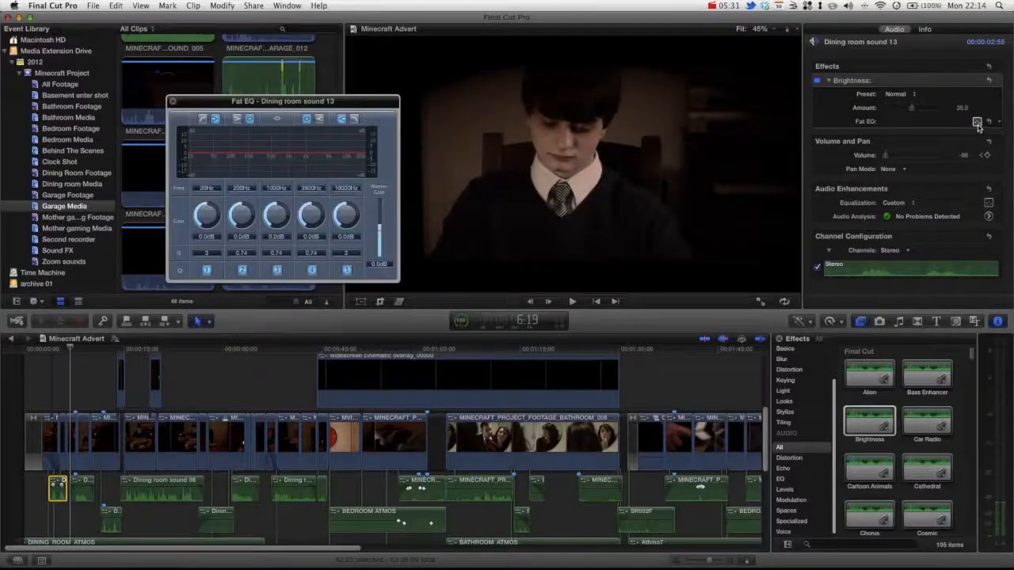
{"action": "left_click_drag", "start_coordinate": [315, 103], "coordinate": [365, 121]}
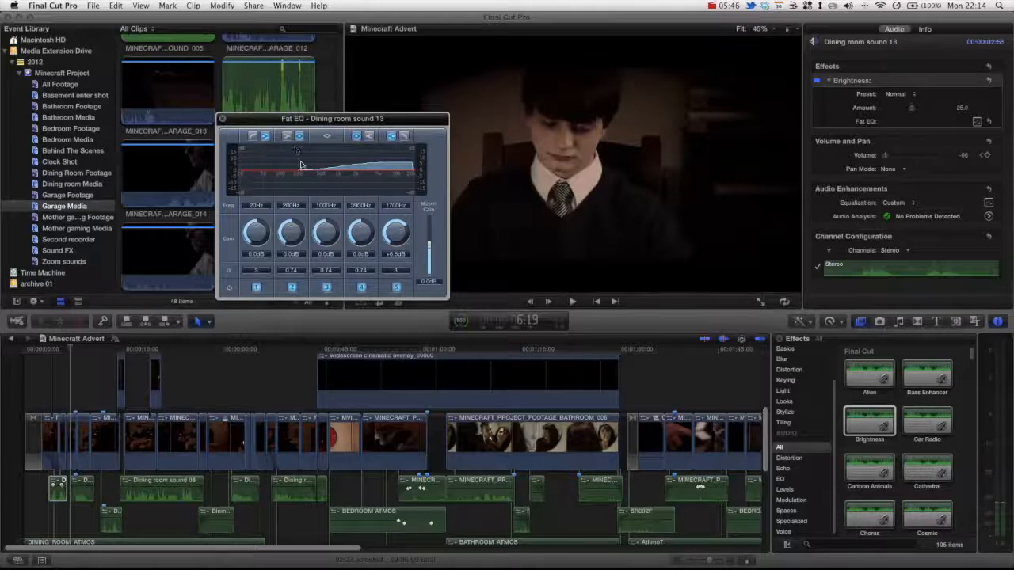
{"action": "left_click", "coordinate": [225, 120]}
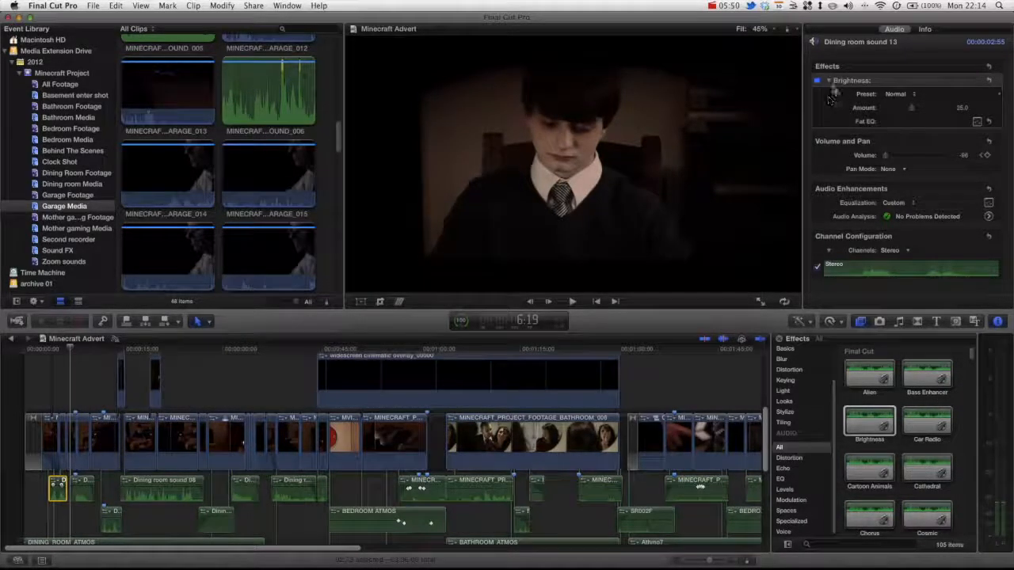
Disable the Brightness effect on Dining room sound 13 and raise the system volume to listen.
{"action": "left_click", "coordinate": [817, 80]}
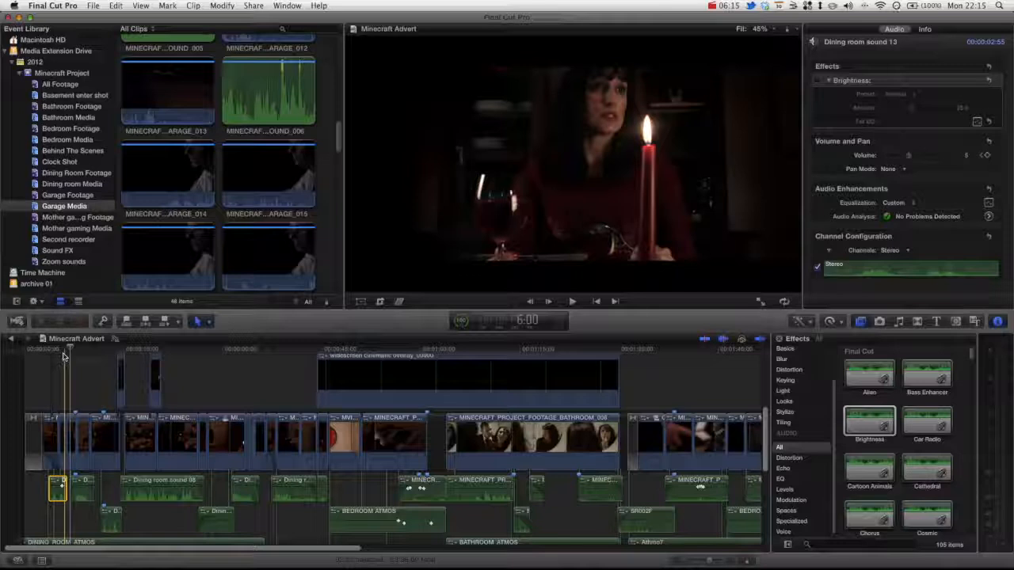
{"action": "key", "text": "XF86AudioRaiseVolume"}
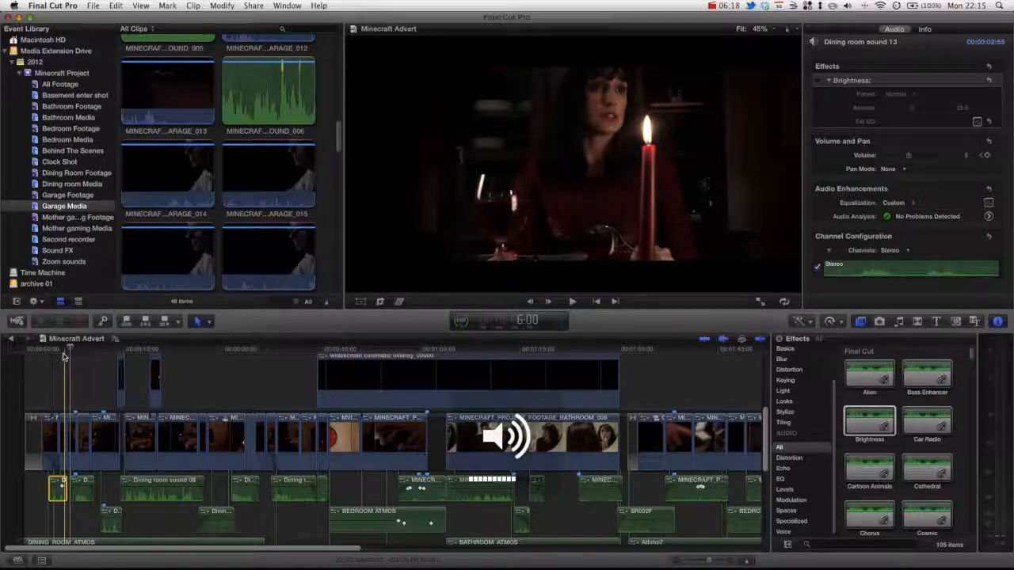